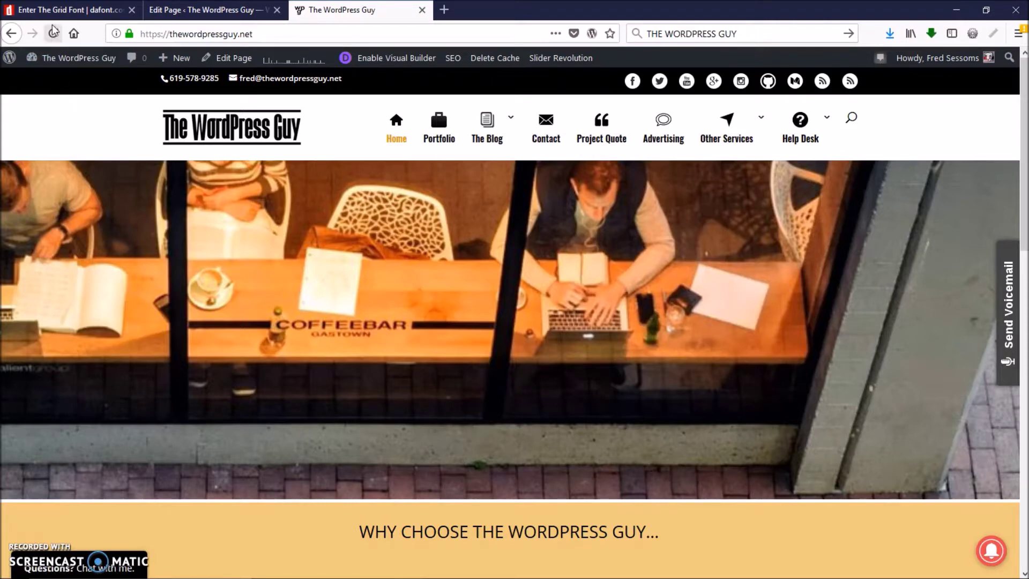
# - Switch to the 'Enter The Grid Font | dafont.com' browser tab
pyautogui.click(57, 10)
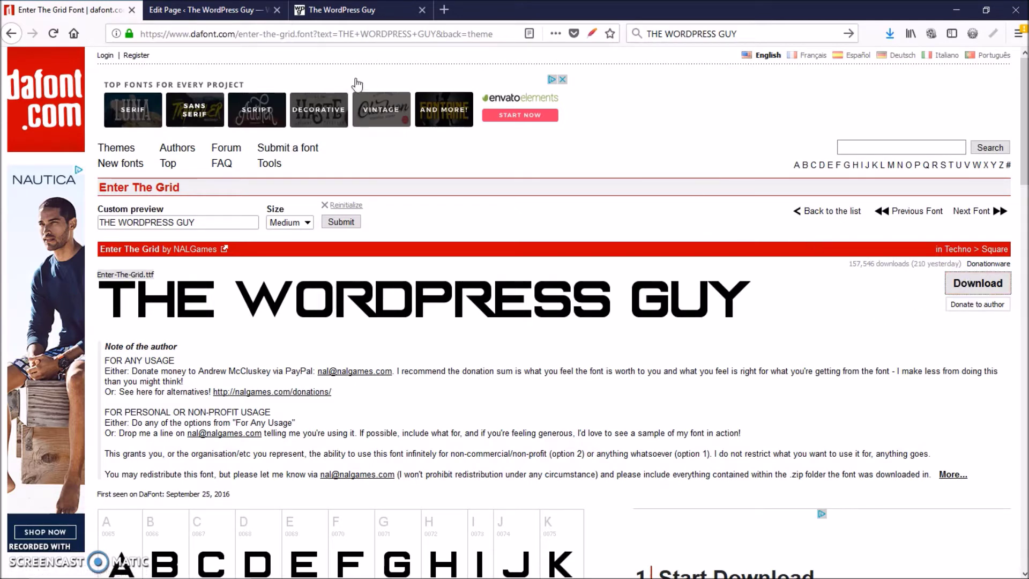
pyautogui.click(193, 10)
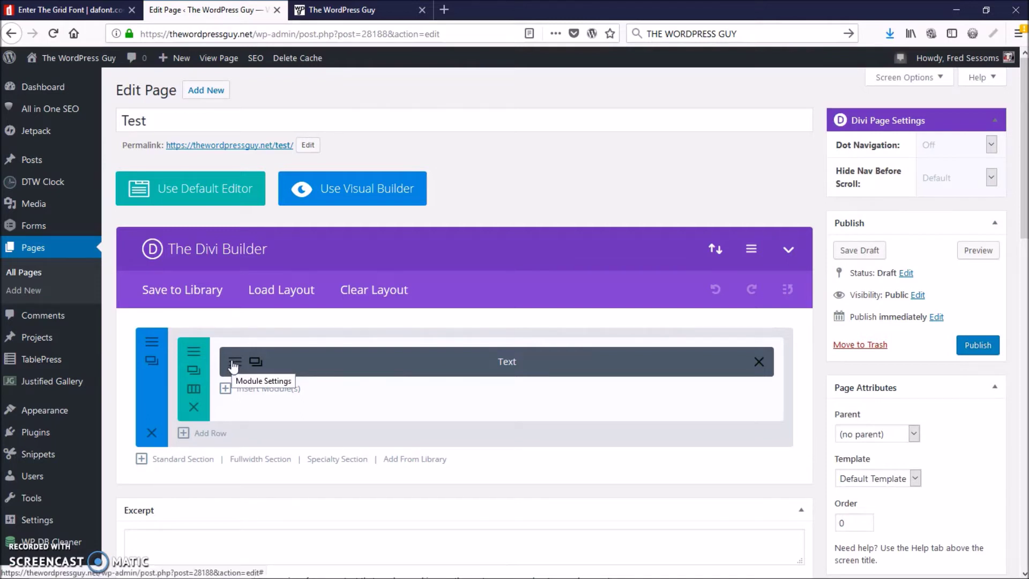
# - Open the Text module's settings on the Design tab
pyautogui.click(232, 366)
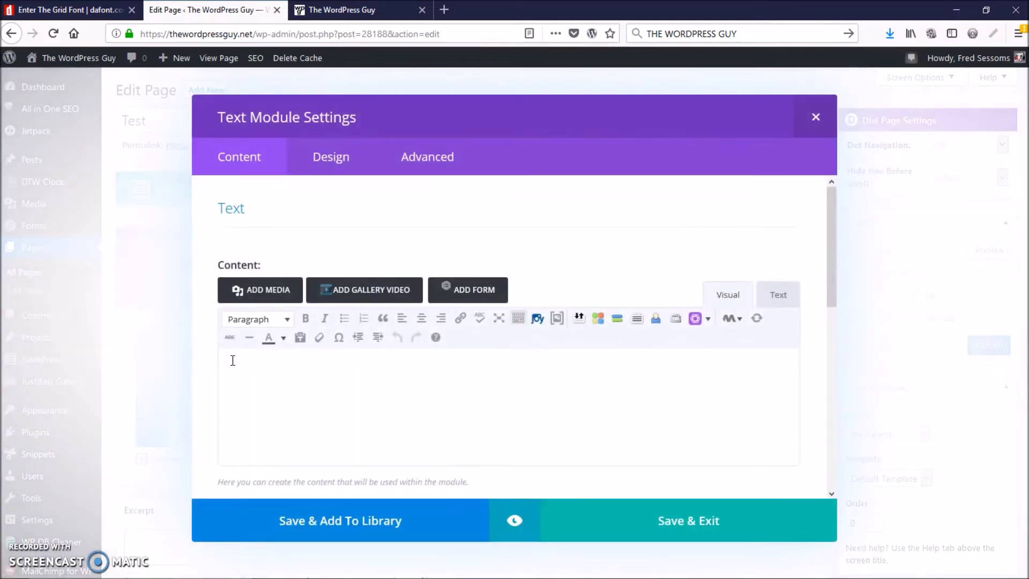
pyautogui.click(330, 163)
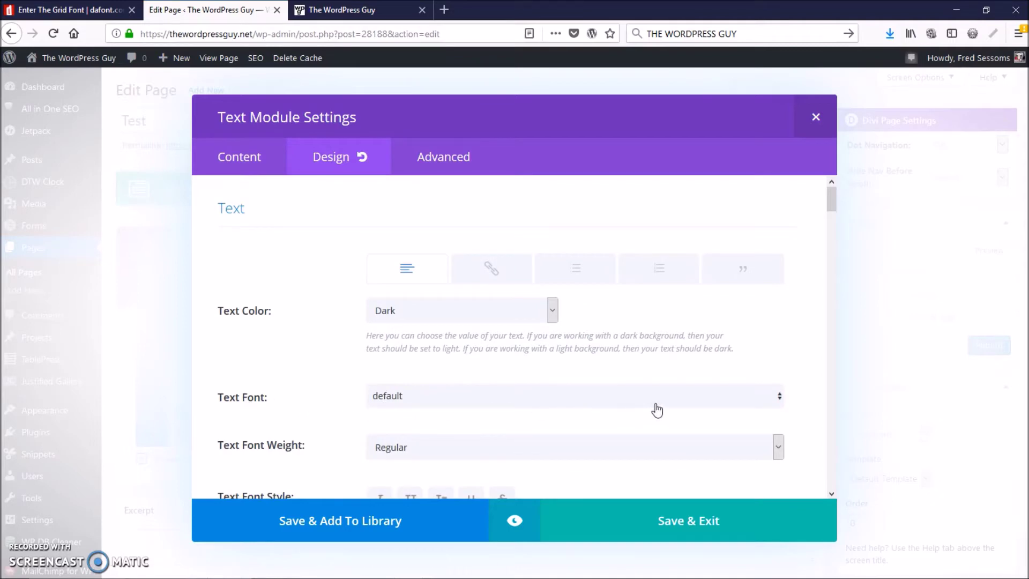
# - Open the Upload Font dialog from the Text Font dropdown
pyautogui.click(780, 403)
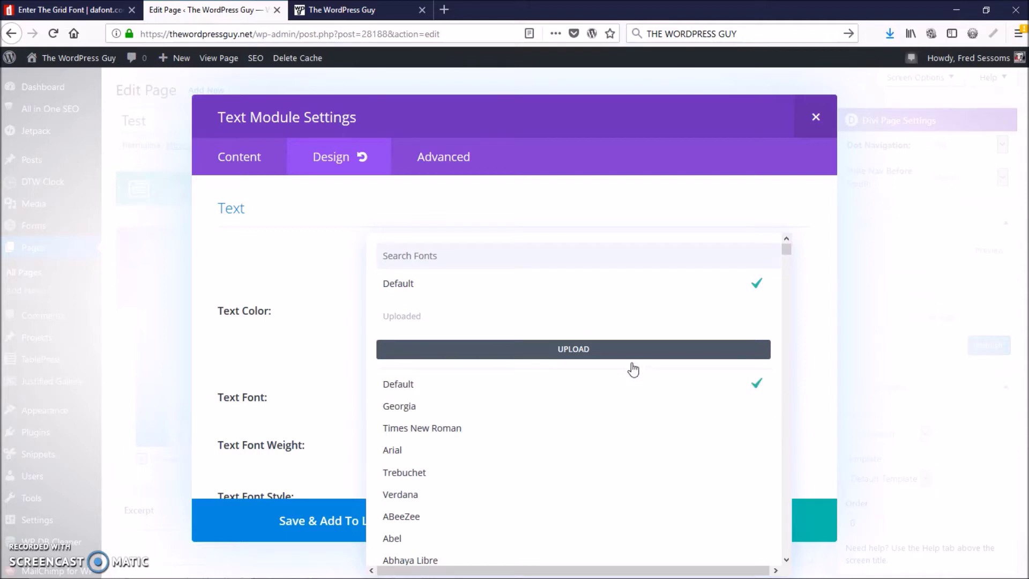
pyautogui.click(583, 357)
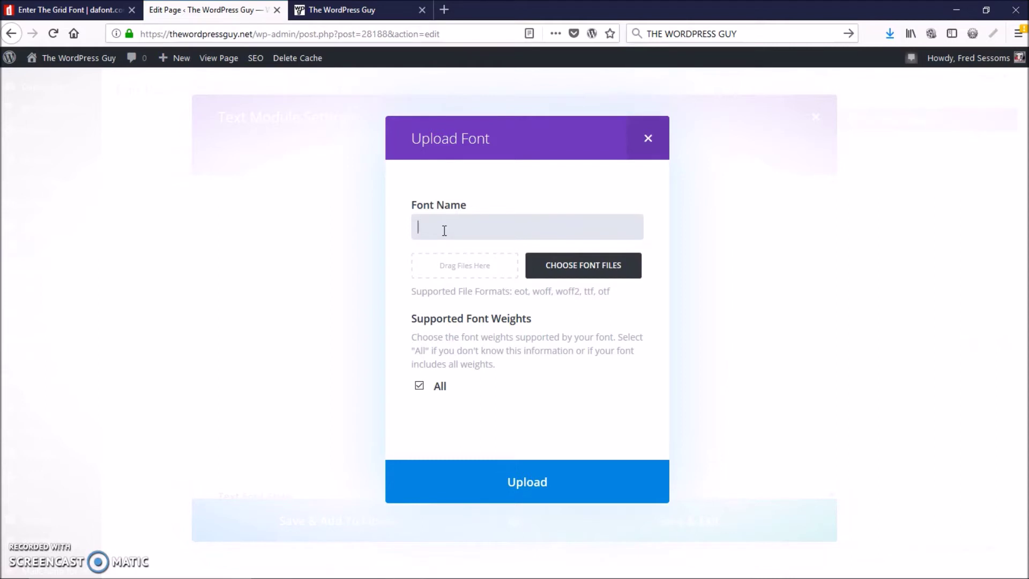
pyautogui.write('En')
pyautogui.write('ter The')
pyautogui.write(' Grid')
# - Upload Enter-The-Grid from the Enter The Grid Font folder and save the module settings
pyautogui.click(570, 267)
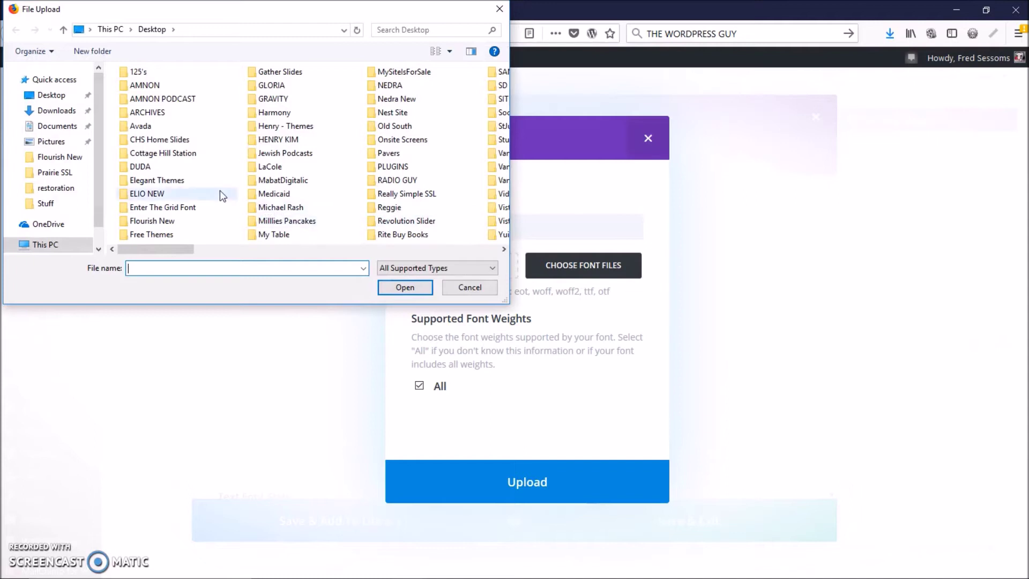
pyautogui.moveTo(163, 207)
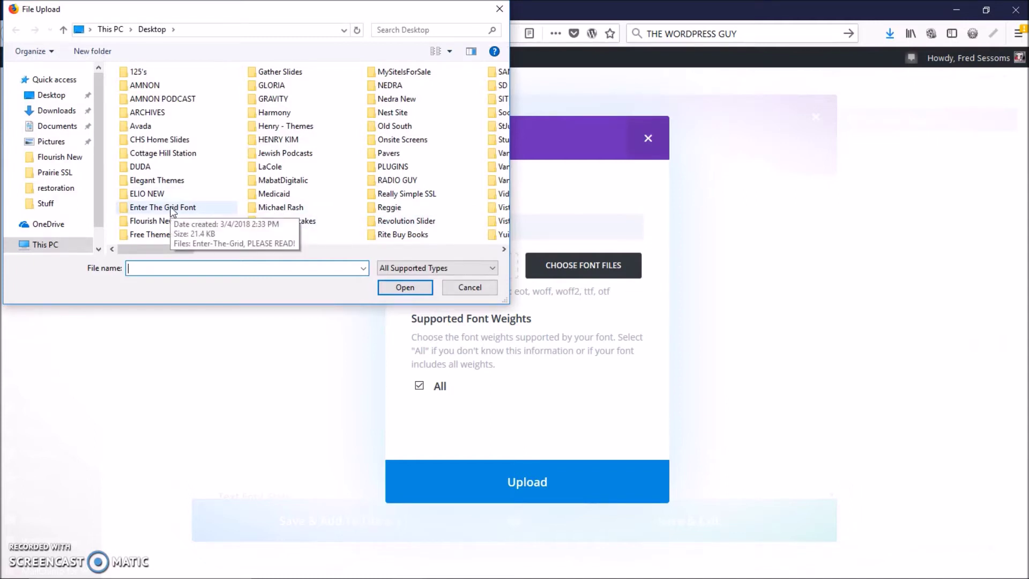
pyautogui.doubleClick(172, 211)
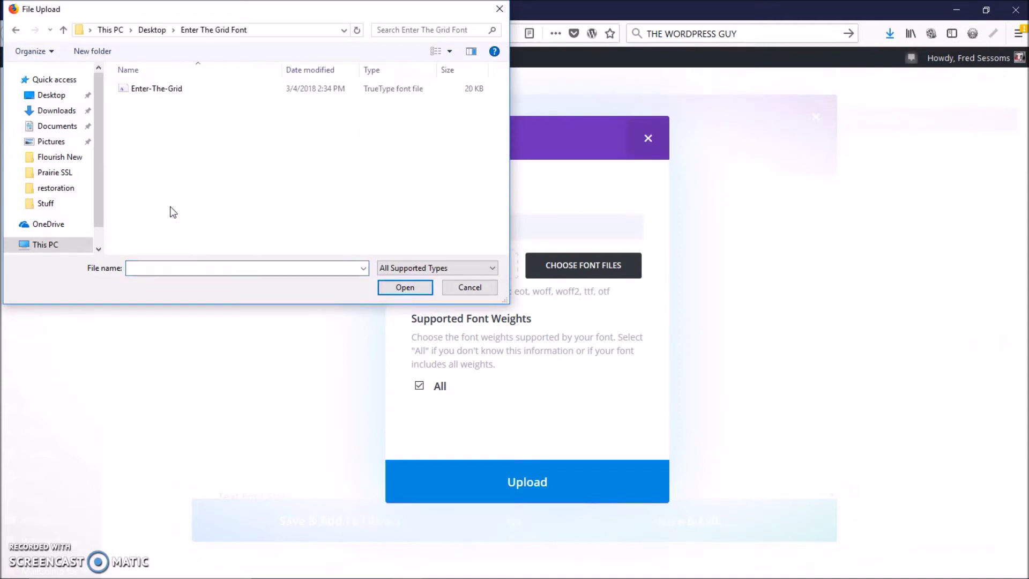
pyautogui.click(135, 90)
pyautogui.click(403, 287)
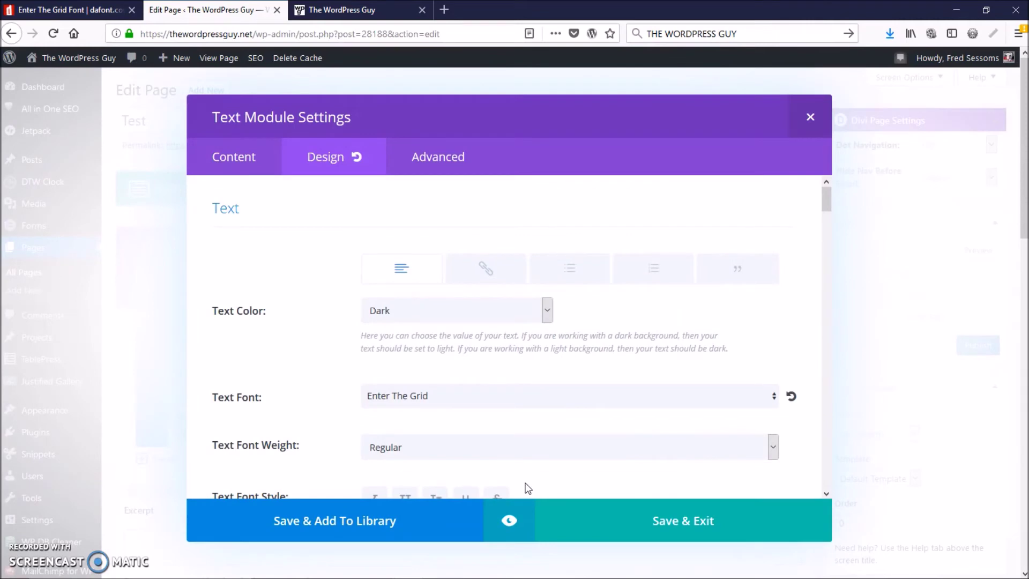
pyautogui.click(684, 526)
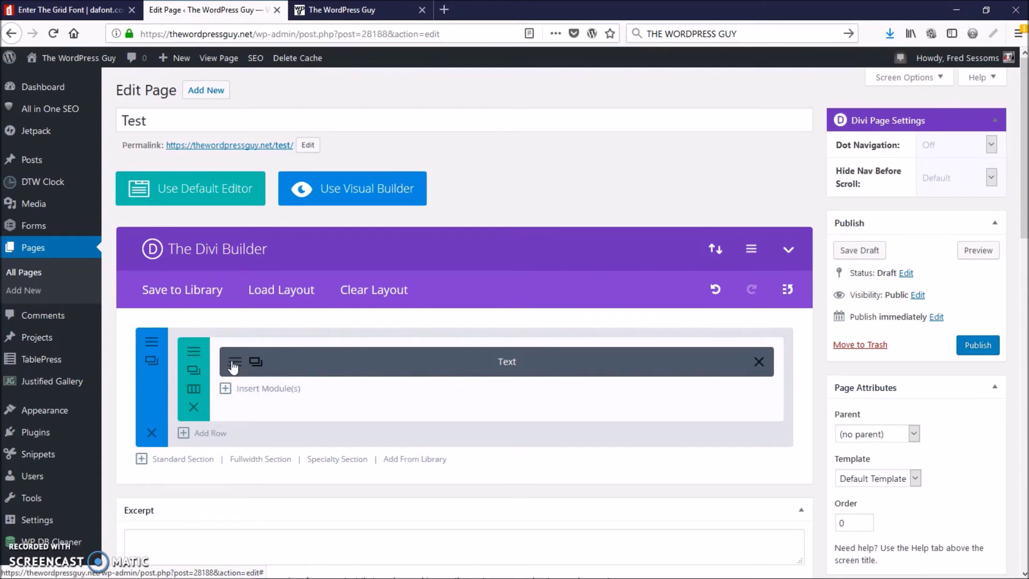
# - Reopen the Text module's settings to show its ENTER THE GRID content
pyautogui.click(233, 364)
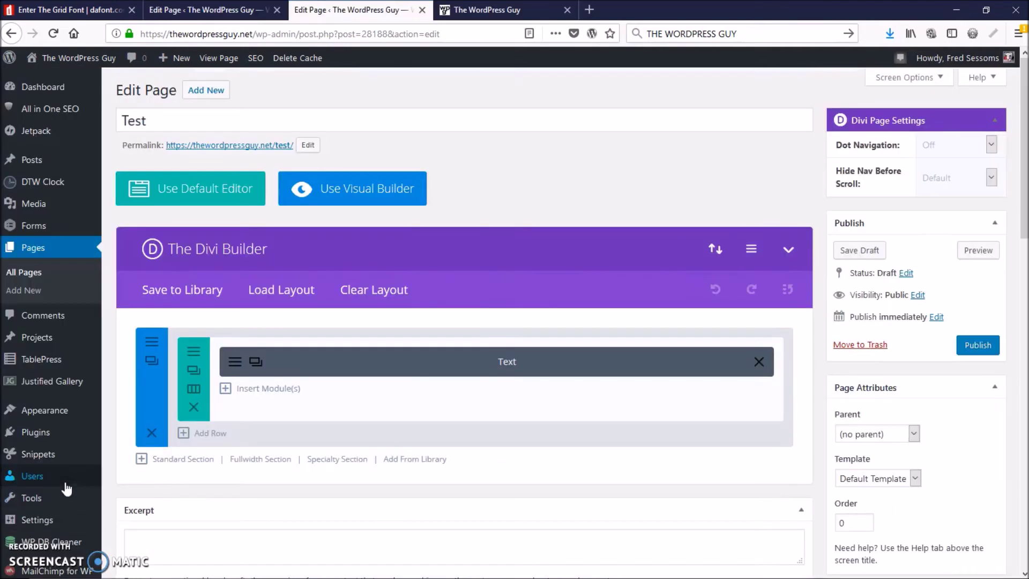
pyautogui.click(234, 367)
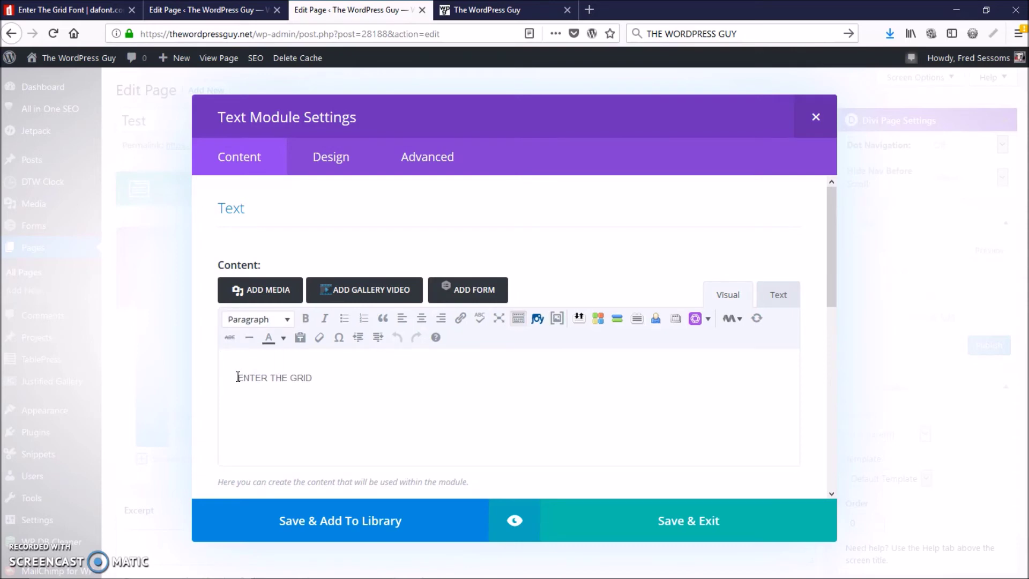
# - Format the ENTER THE GRID text as Heading 2 and save the module
pyautogui.hotkey('shift', 'Right')
pyautogui.hotkey('shift', 'Right')
pyautogui.hotkey('shift', 'Right')
pyautogui.hotkey('shift', 'Right')
pyautogui.hotkey('shift', 'Right')
pyautogui.hotkey('shift', 'Right')
pyautogui.hotkey('shift', 'Right')
pyautogui.hotkey('shift', 'Right')
pyautogui.hotkey('shift', 'Right')
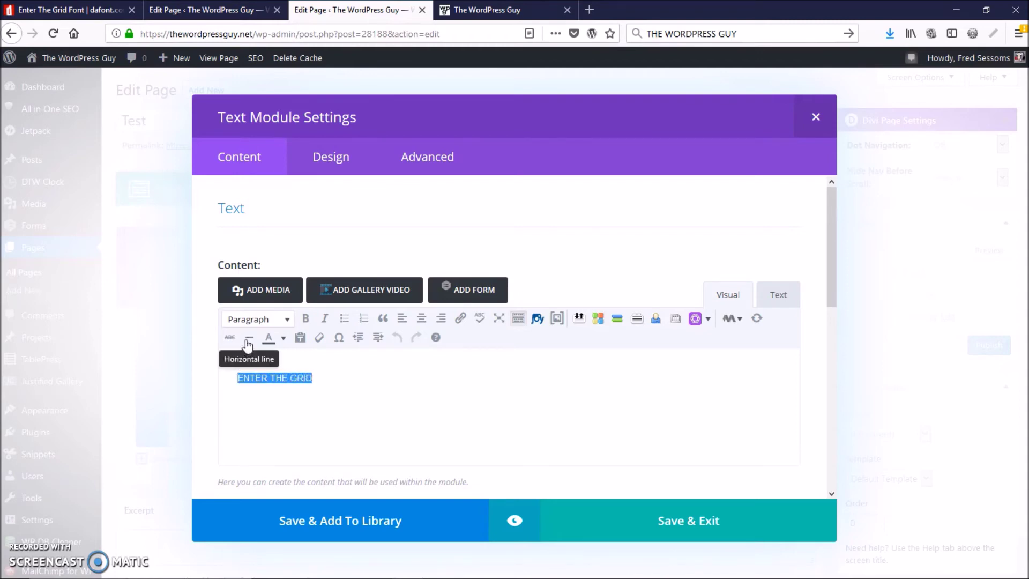
pyautogui.click(287, 319)
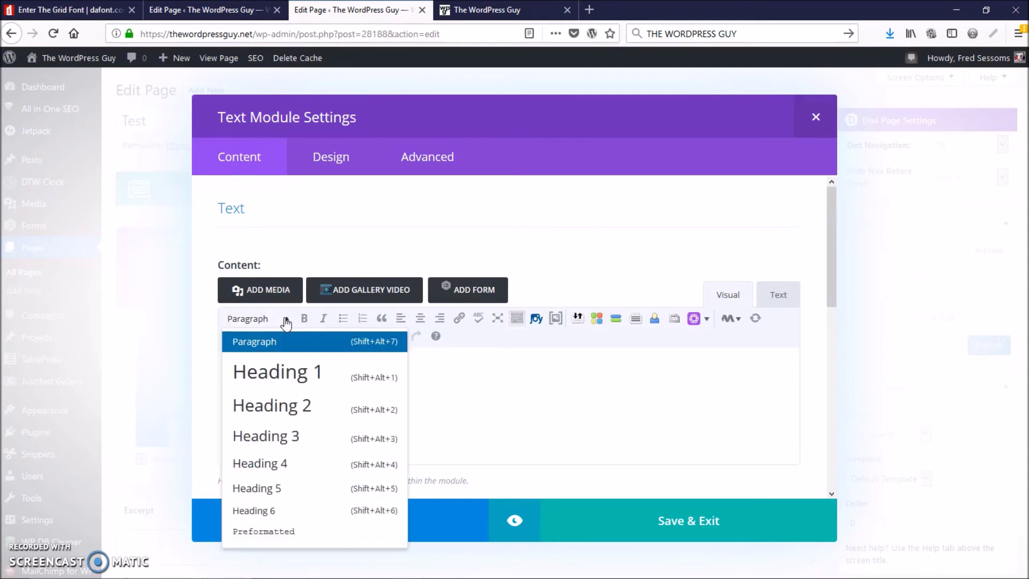
pyautogui.click(277, 410)
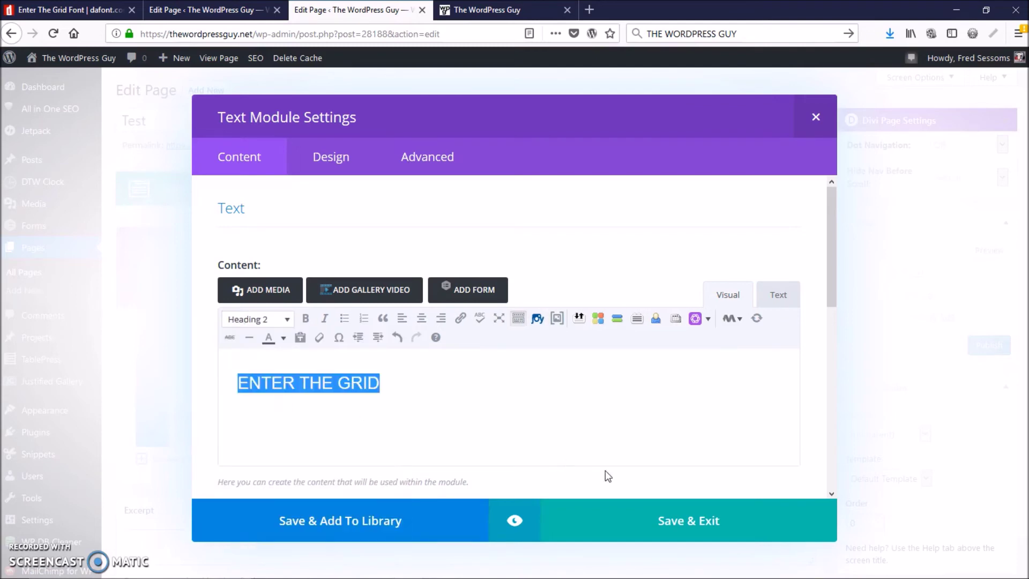
pyautogui.click(674, 522)
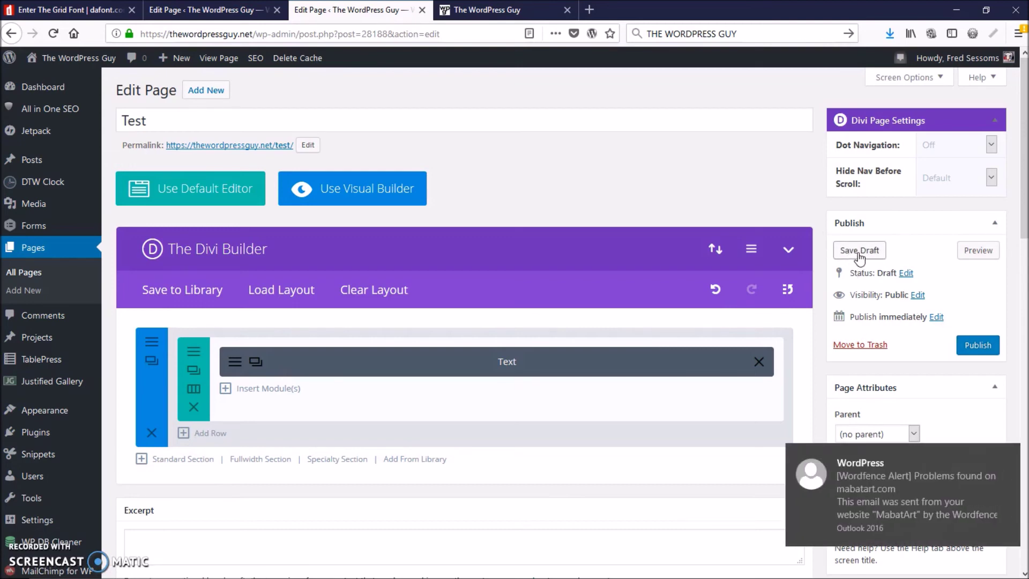
# - Save the Test page as a draft
pyautogui.click(858, 250)
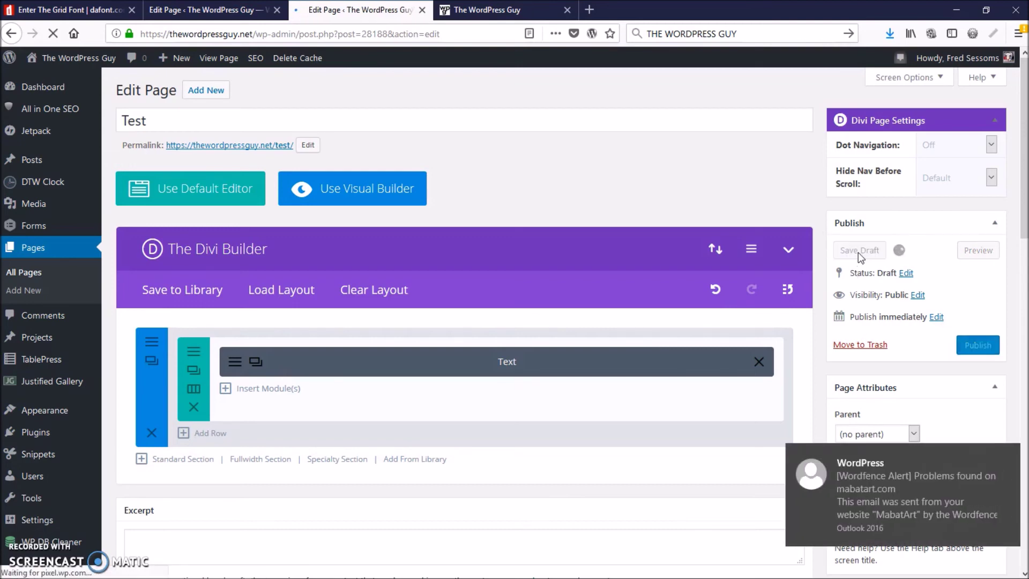